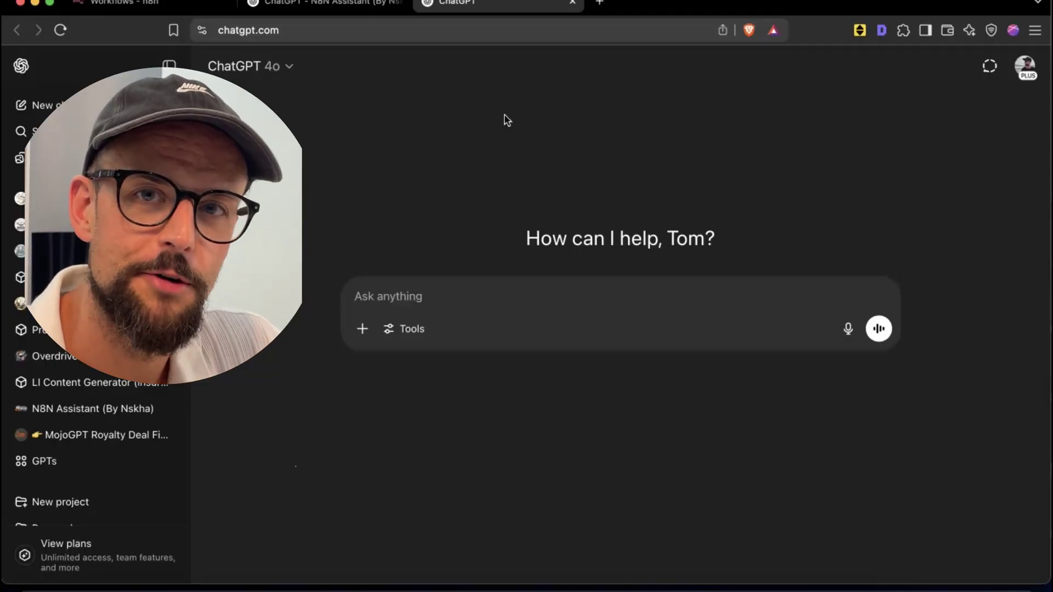
Step: Search the GPT store for 'n8n ass' and open the N8N Assistant (By Nskha) details card
{"action": "left_click", "coordinate": [488, 131]}
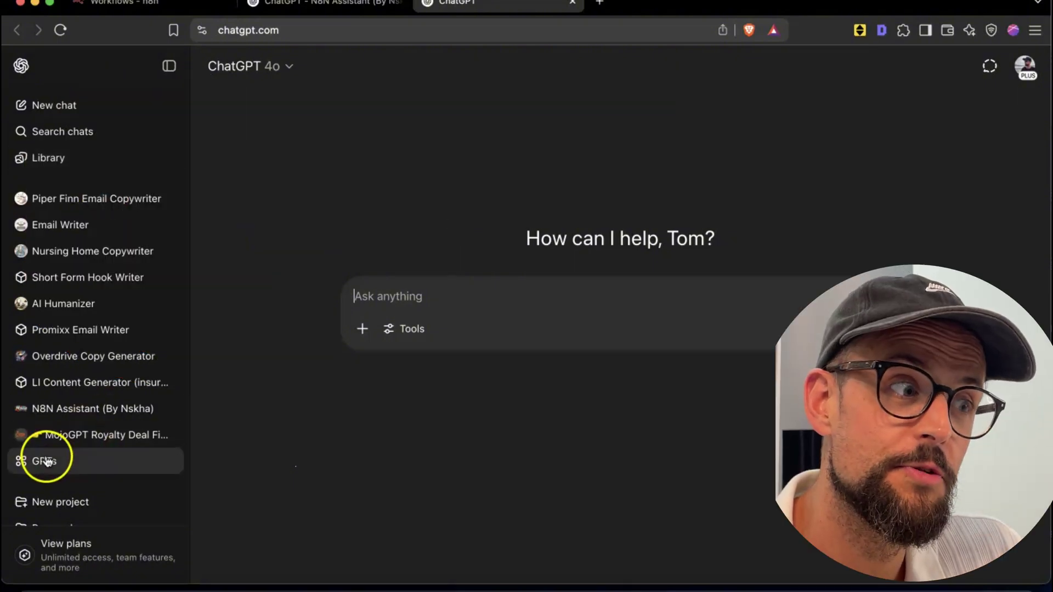
{"action": "left_click", "coordinate": [47, 460]}
{"action": "left_click", "coordinate": [473, 209]}
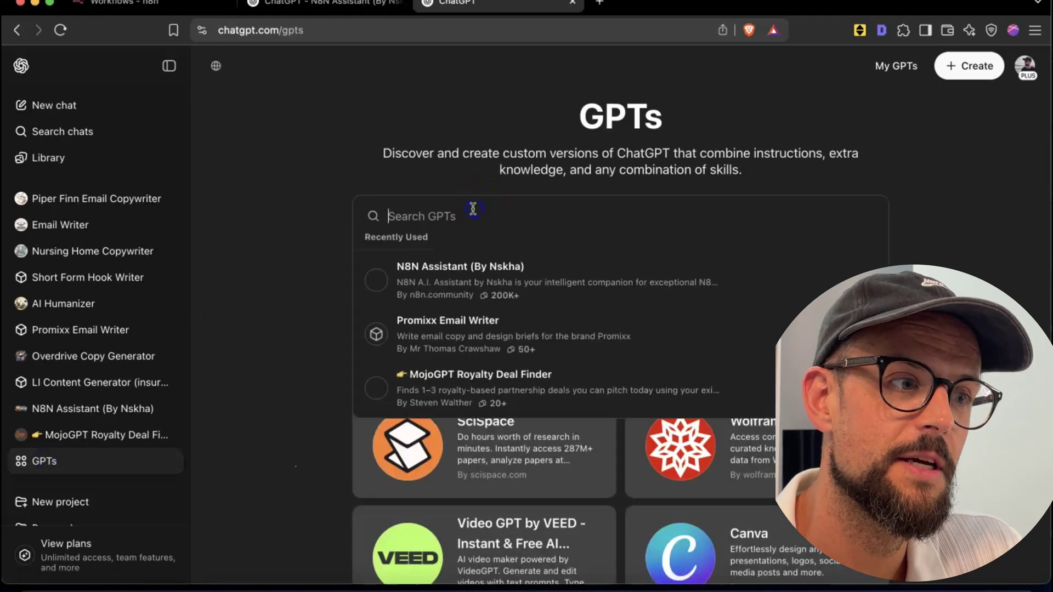
{"action": "type", "text": "n8n ass"}
{"action": "left_click", "coordinate": [469, 218]}
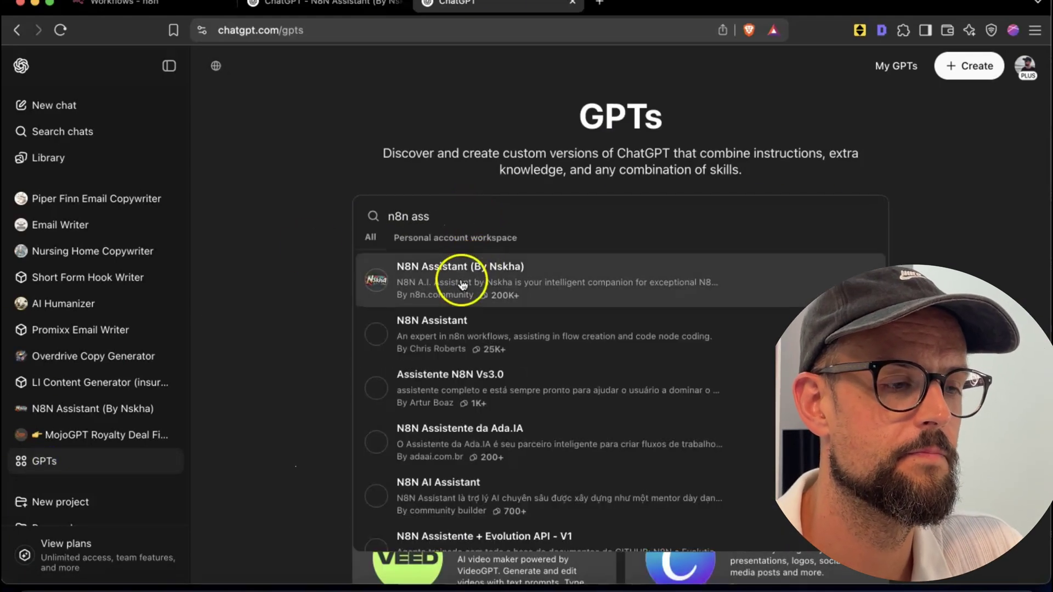
{"action": "left_click", "coordinate": [463, 277]}
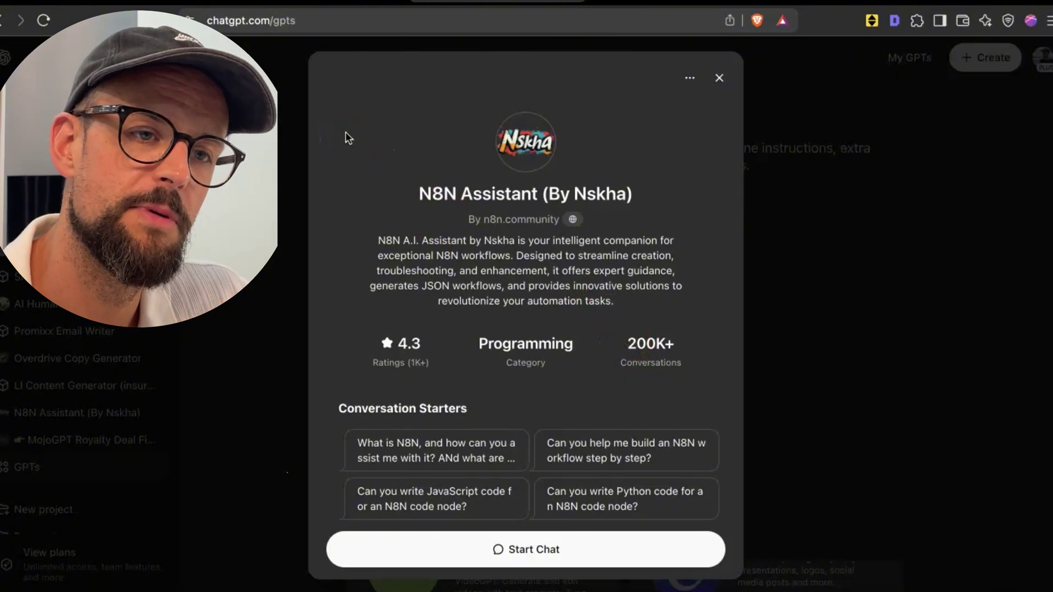
Step: In the earlier N8N Assistant chat, select the Master Prompt Template text for copying
{"action": "left_click", "coordinate": [315, 5]}
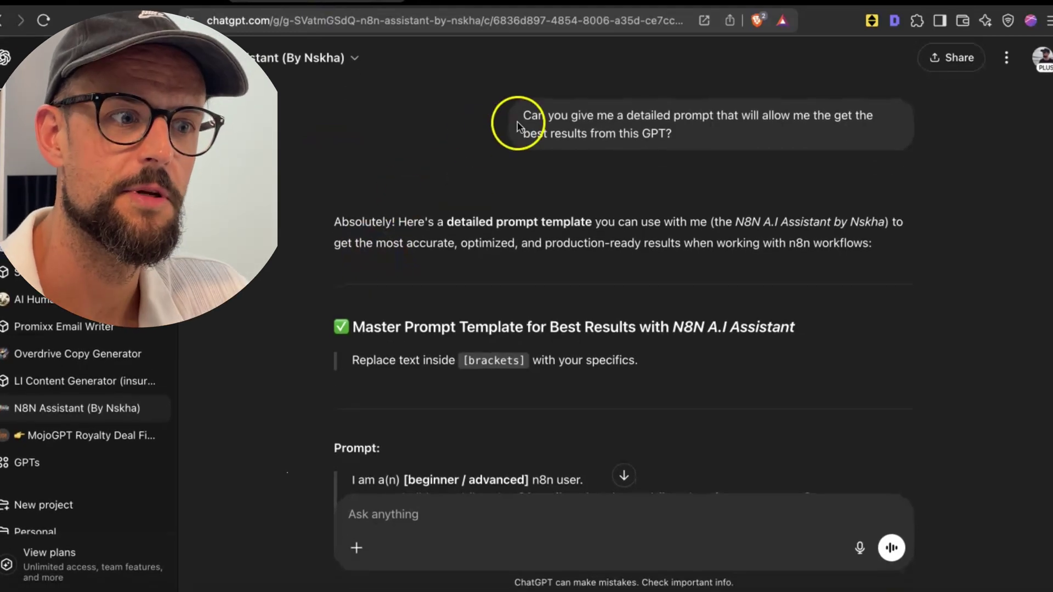
{"action": "left_click_drag", "start_coordinate": [518, 114], "coordinate": [716, 137]}
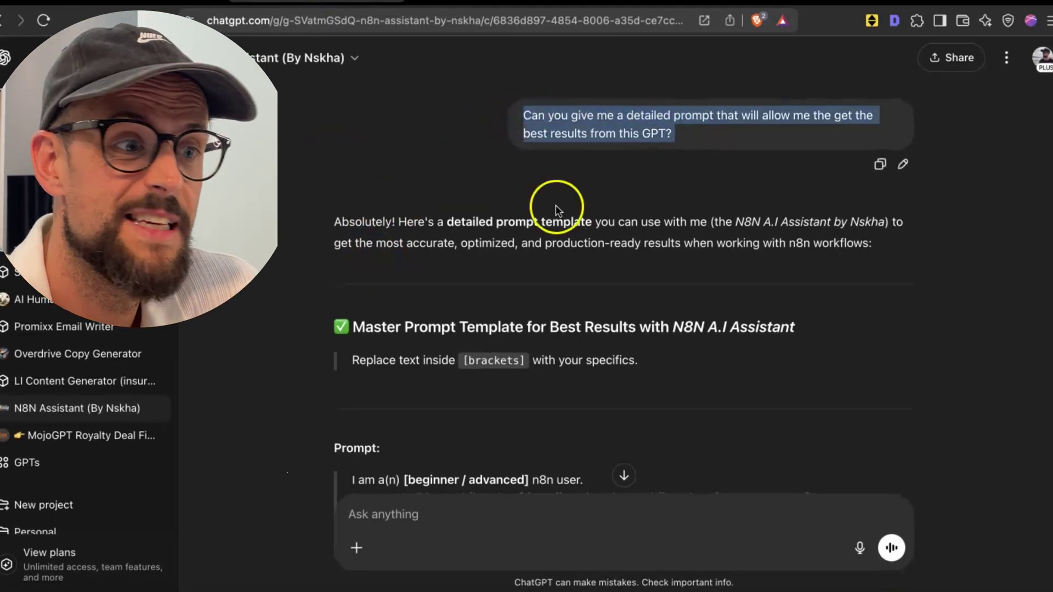
{"action": "scroll", "coordinate": [405, 277], "scroll_direction": "down", "scroll_amount": 5}
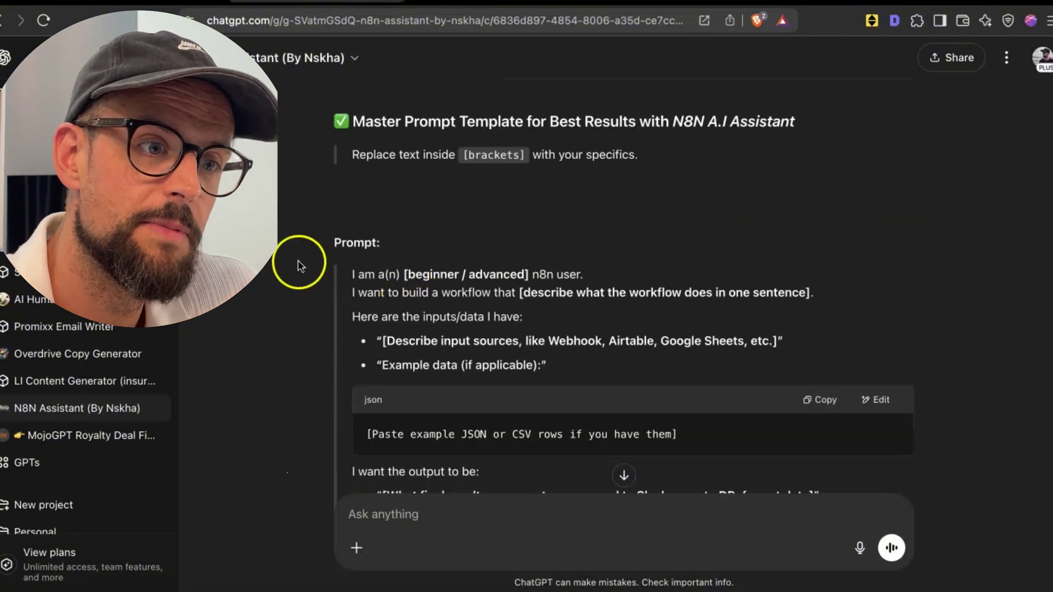
{"action": "scroll", "coordinate": [357, 313], "scroll_direction": "down", "scroll_amount": 2}
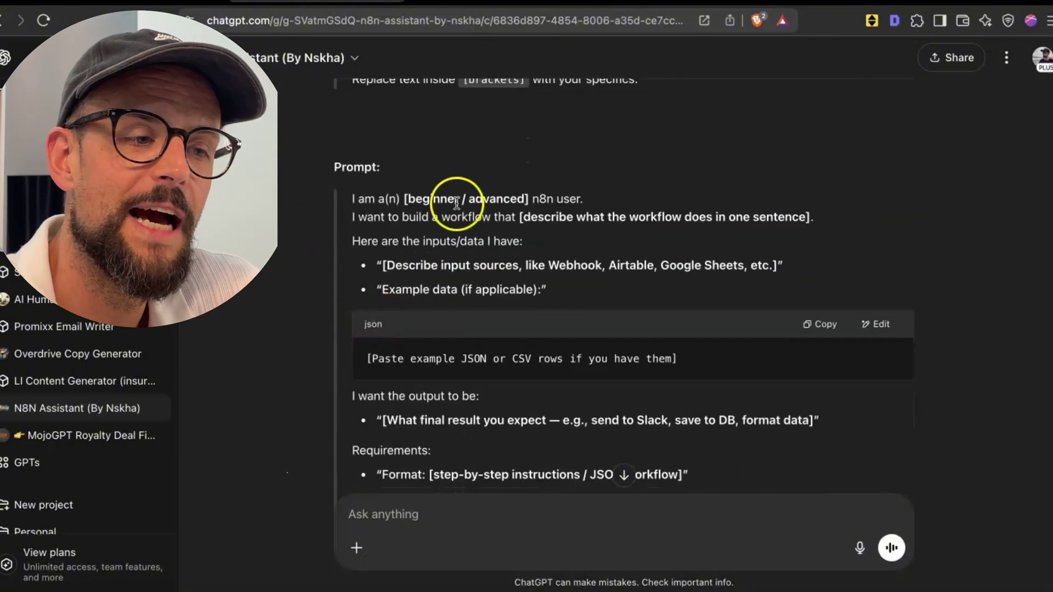
{"action": "left_click_drag", "start_coordinate": [348, 200], "coordinate": [804, 331]}
{"action": "scroll", "coordinate": [804, 332], "scroll_direction": "down", "scroll_amount": 4}
{"action": "scroll", "coordinate": [803, 333], "scroll_direction": "down", "scroll_amount": 3}
{"action": "scroll", "coordinate": [804, 333], "scroll_direction": "up", "scroll_amount": 1}
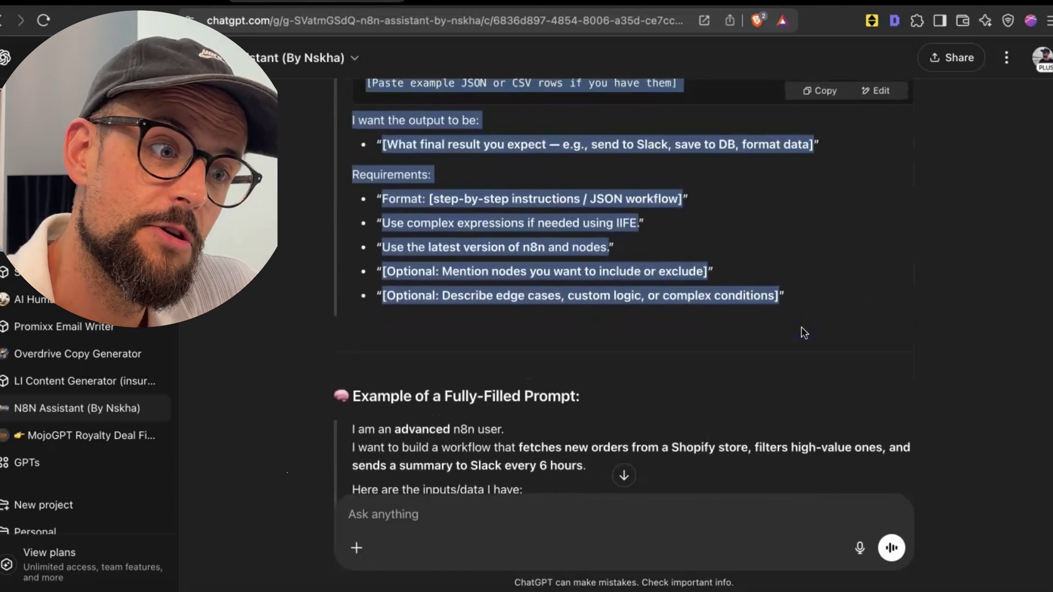
{"action": "left_click_drag", "start_coordinate": [656, 420], "coordinate": [656, 421]}
{"action": "scroll", "coordinate": [437, 265], "scroll_direction": "up", "scroll_amount": 5}
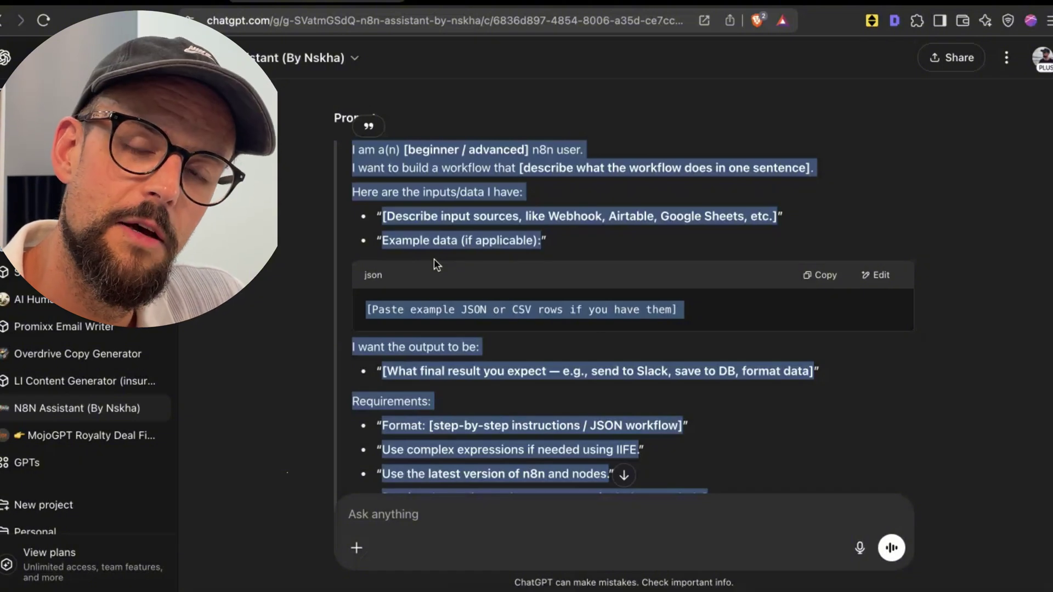
Step: Paste the filled-in beginner Reddit keyword-scraping prompt and send it to N8N Assistant
{"action": "left_click", "coordinate": [415, 394]}
{"action": "scroll", "coordinate": [430, 578], "scroll_direction": "down", "scroll_amount": 10}
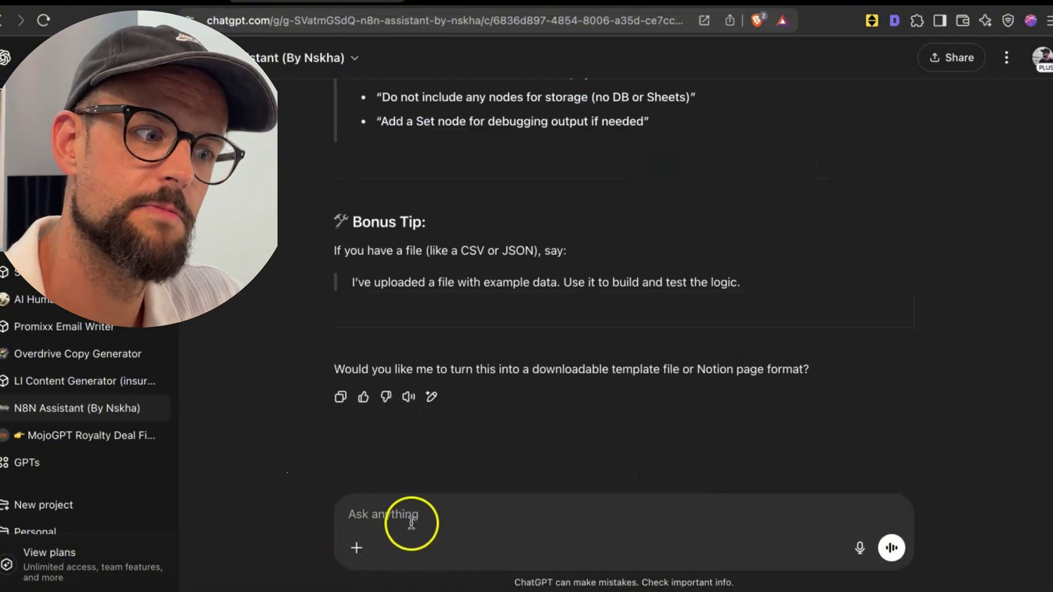
{"action": "type", "text": "I am a beginner n8n user. I want to build a workflow that scrapes reddit for specific keywords and collect all the posts and comments with that keyword for further anaysis.  Here are the inputs/data I have: nothing."}
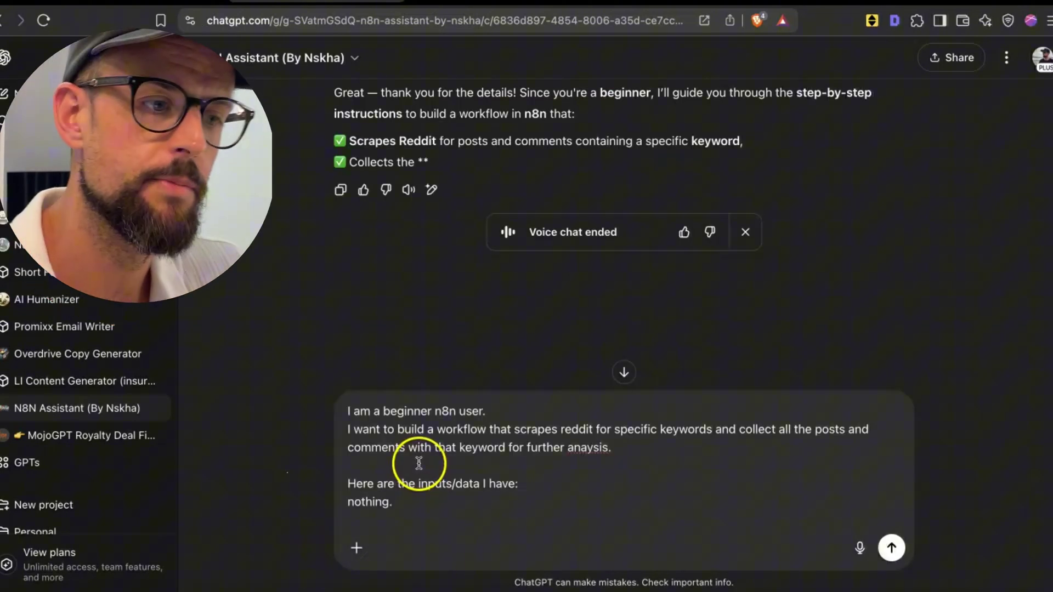
{"action": "left_click", "coordinate": [366, 442]}
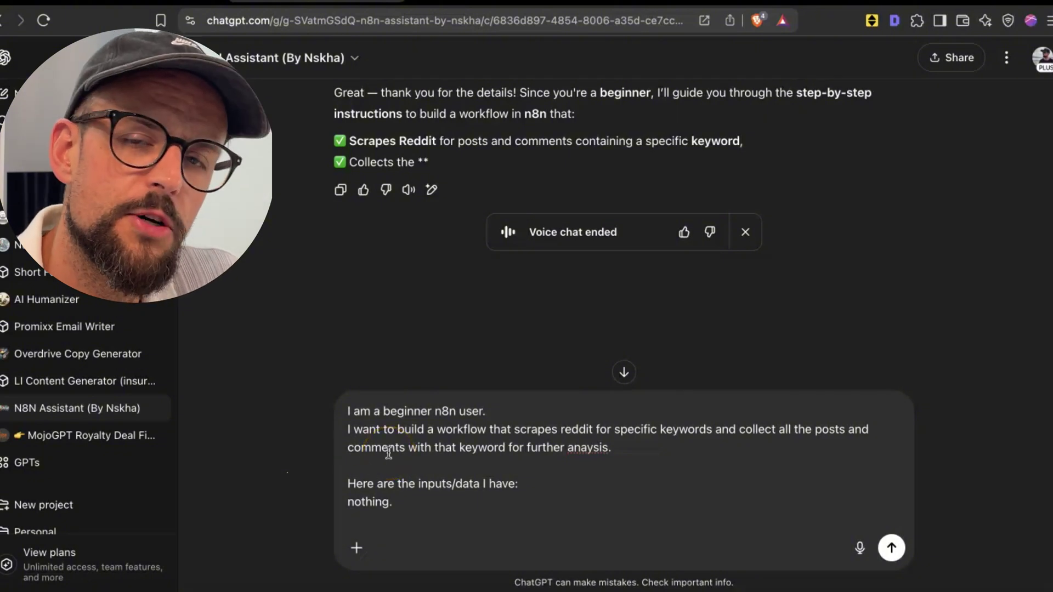
{"action": "scroll", "coordinate": [442, 454], "scroll_direction": "down", "scroll_amount": 5}
{"action": "key", "text": "Return"}
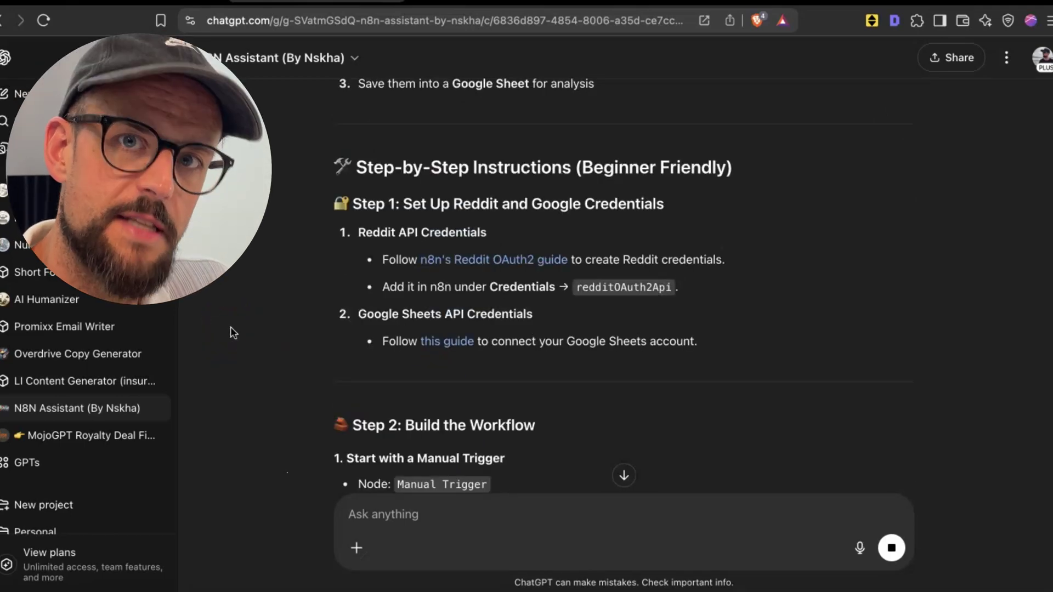
Step: Scroll through the assistant's reply down to the Ready-to-Use Workflow JSON section
{"action": "left_click", "coordinate": [268, 325]}
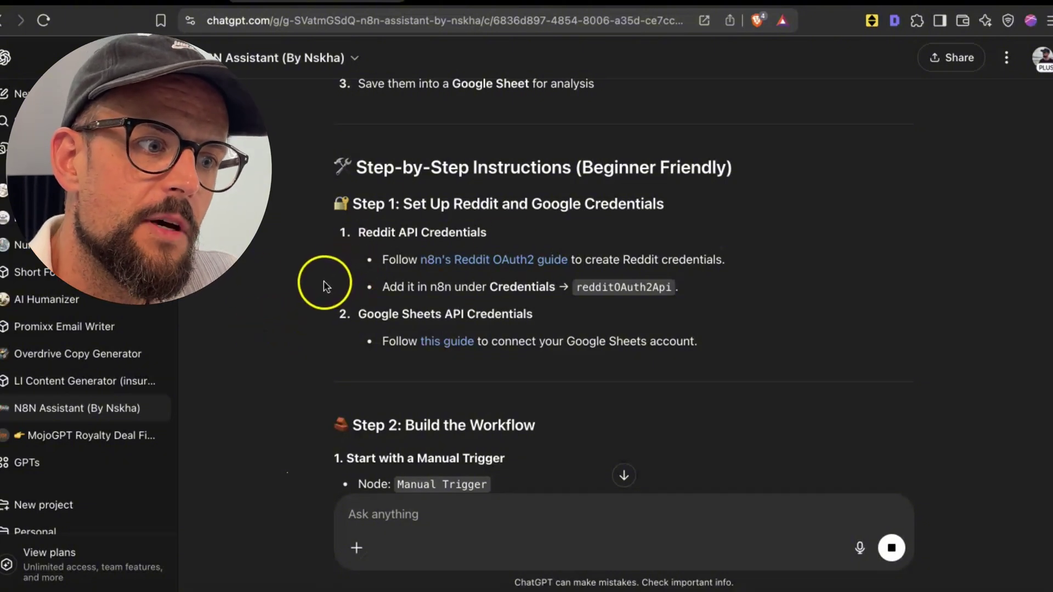
{"action": "scroll", "coordinate": [324, 287], "scroll_direction": "down", "scroll_amount": 5}
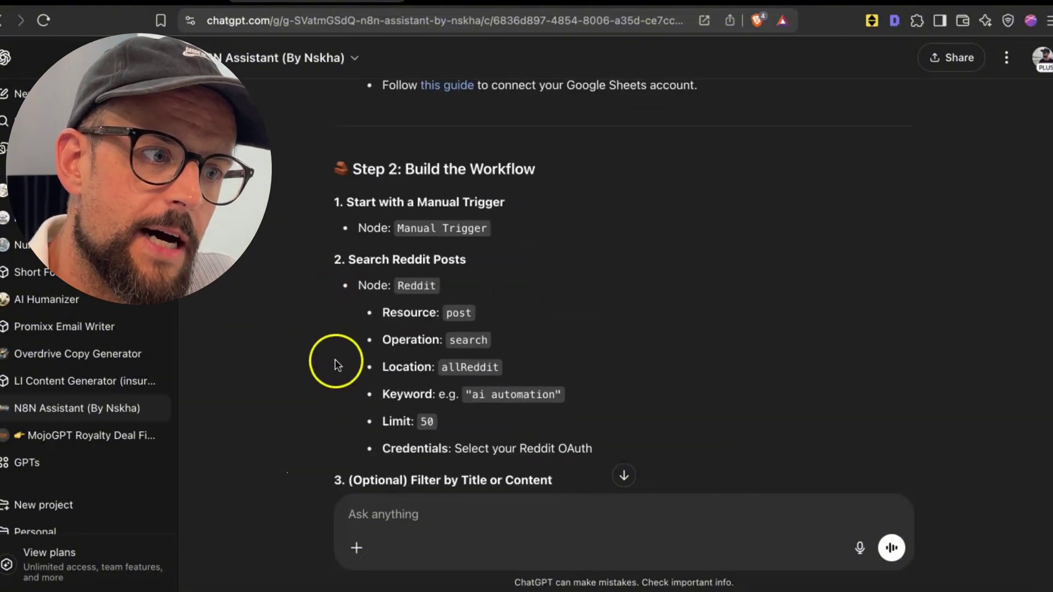
{"action": "scroll", "coordinate": [307, 354], "scroll_direction": "down", "scroll_amount": 5}
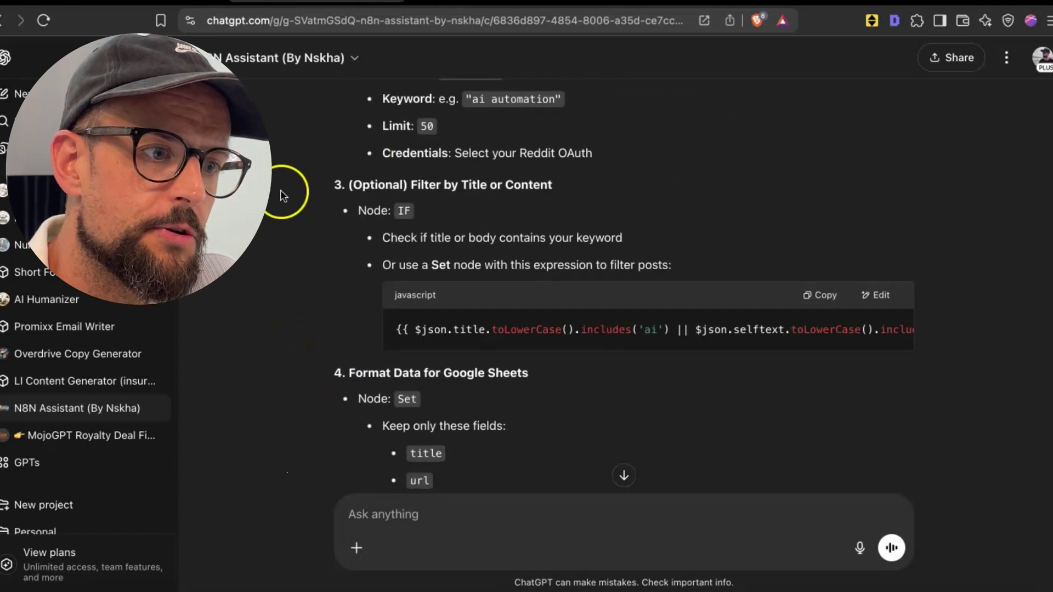
{"action": "scroll", "coordinate": [383, 324], "scroll_direction": "down", "scroll_amount": 2}
{"action": "scroll", "coordinate": [726, 354], "scroll_direction": "down", "scroll_amount": 3}
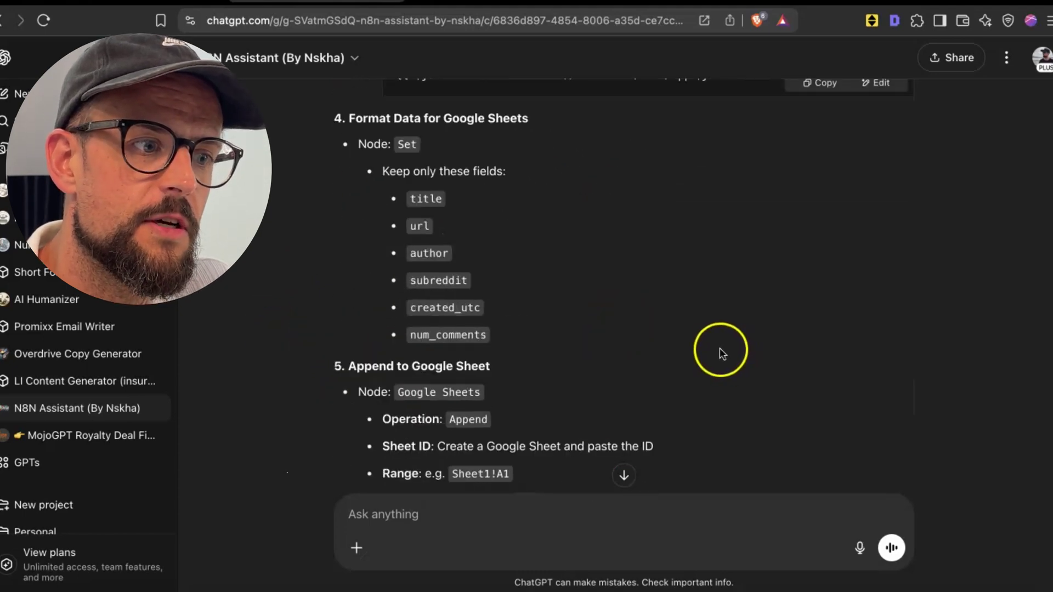
{"action": "scroll", "coordinate": [718, 351], "scroll_direction": "down", "scroll_amount": 4}
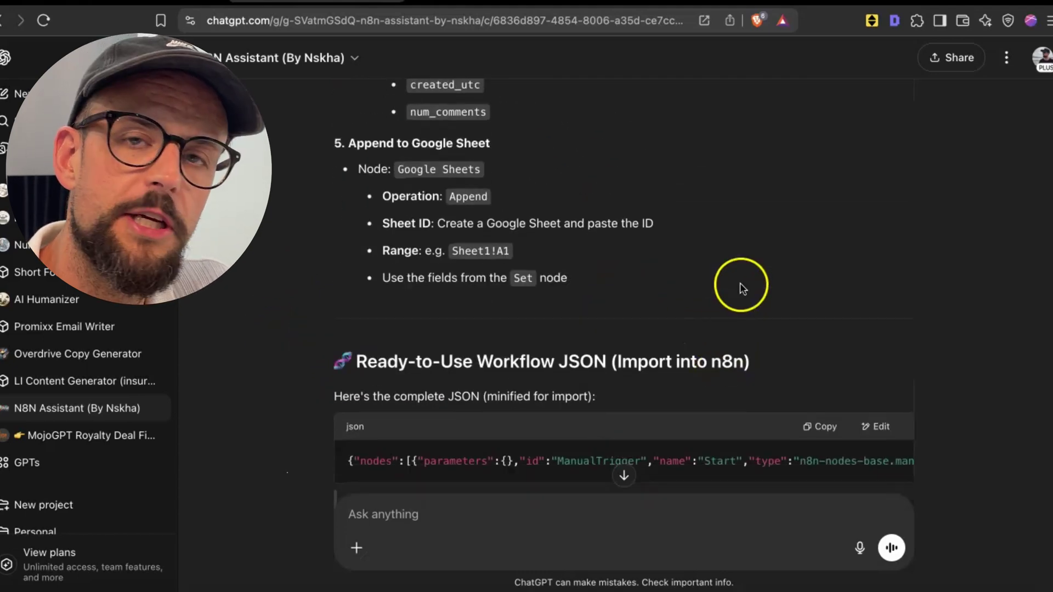
{"action": "scroll", "coordinate": [743, 291], "scroll_direction": "down", "scroll_amount": 2}
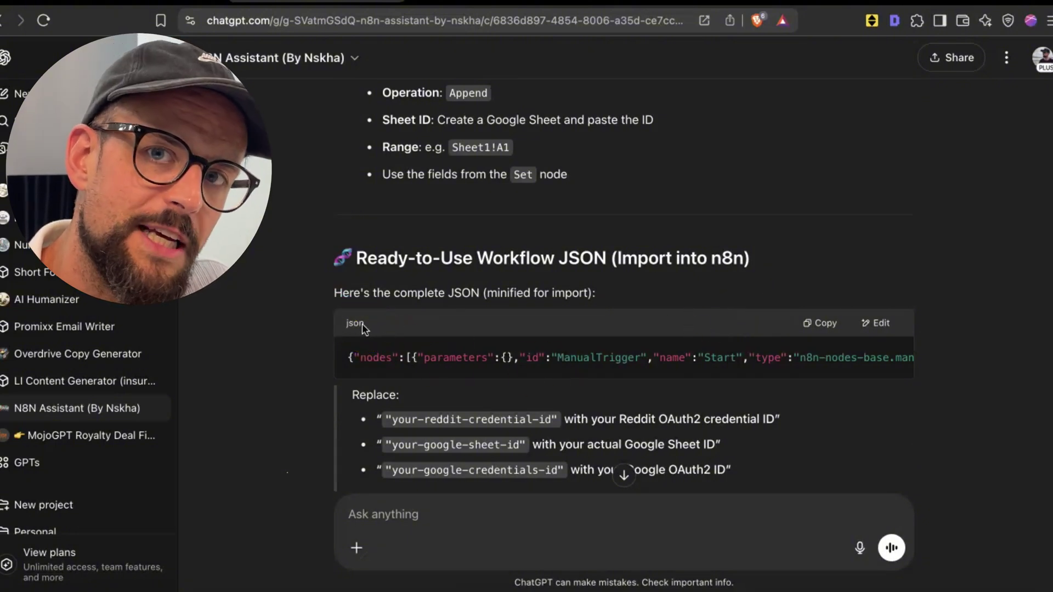
{"action": "scroll", "coordinate": [318, 340], "scroll_direction": "down", "scroll_amount": 3}
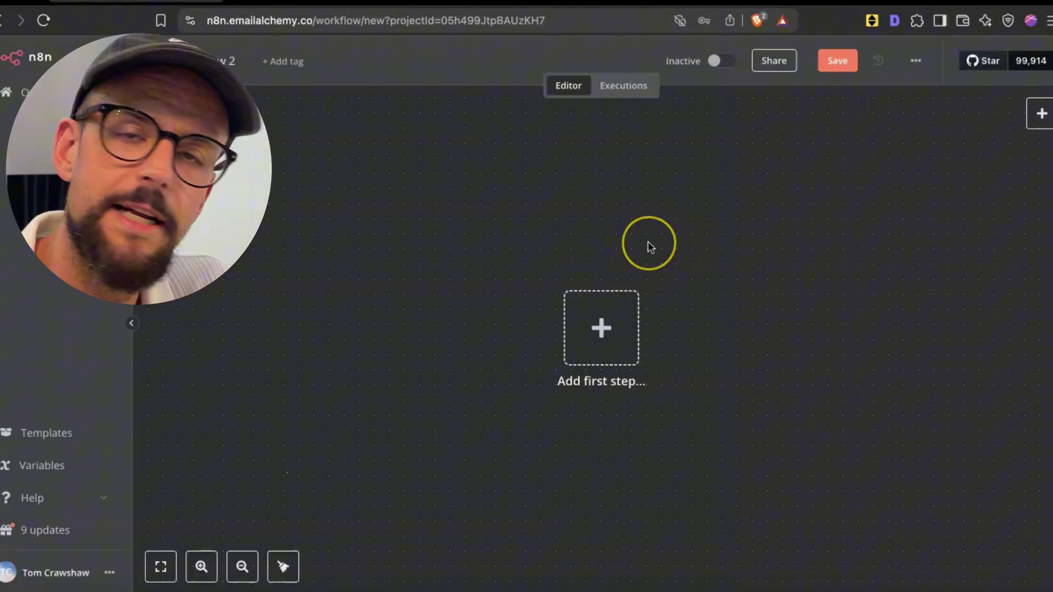
Step: Paste the generated Reddit-to-Sheets workflow onto the n8n canvas
{"action": "key", "text": "super+v"}
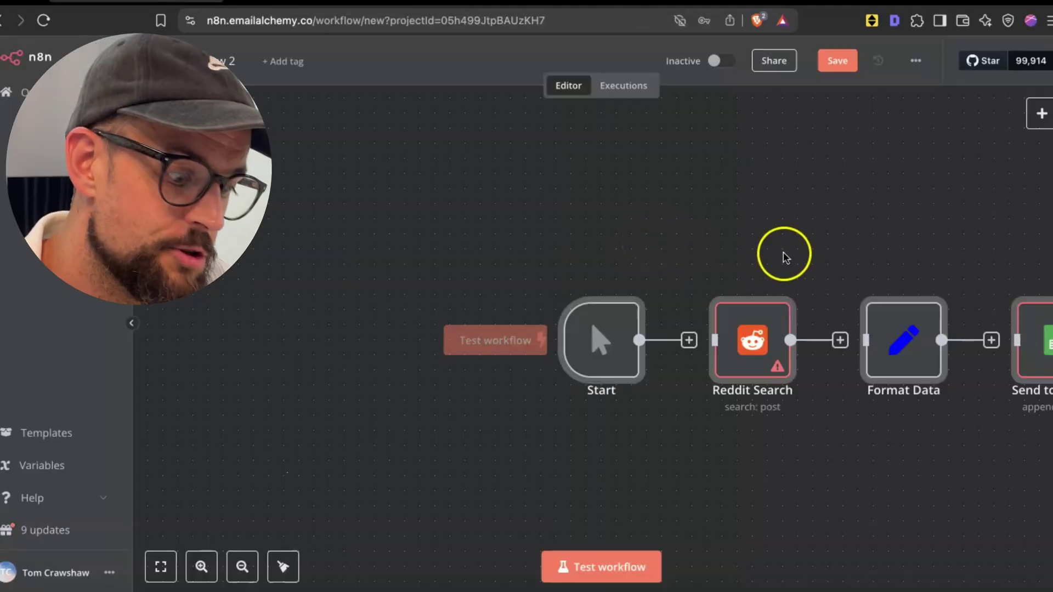
{"action": "scroll", "coordinate": [764, 253], "scroll_direction": "right", "scroll_amount": 2}
{"action": "scroll", "coordinate": [763, 254], "scroll_direction": "right", "scroll_amount": 3}
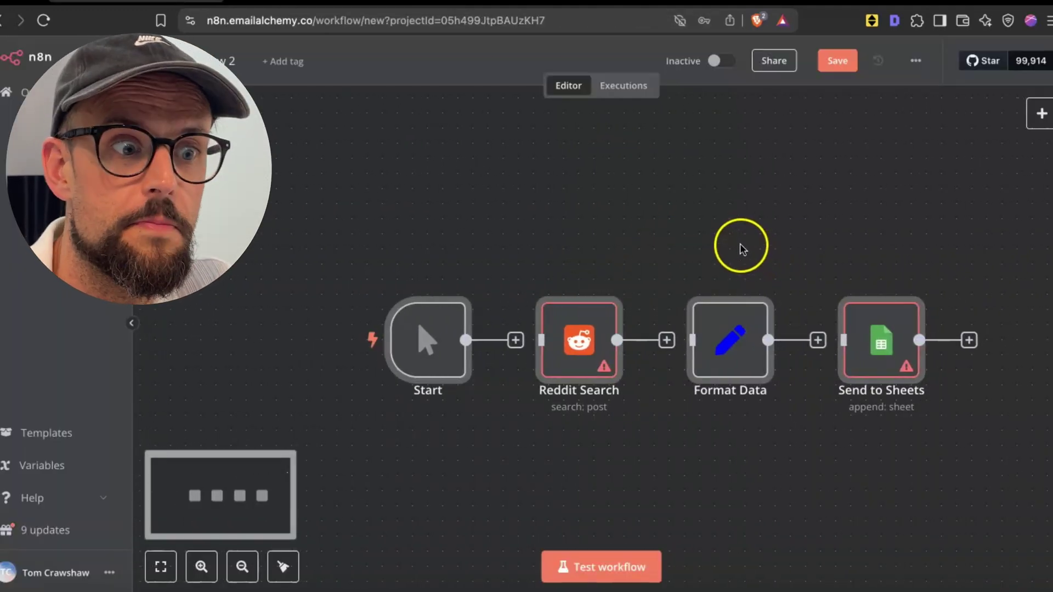
{"action": "scroll", "coordinate": [739, 244], "scroll_direction": "right", "scroll_amount": 2}
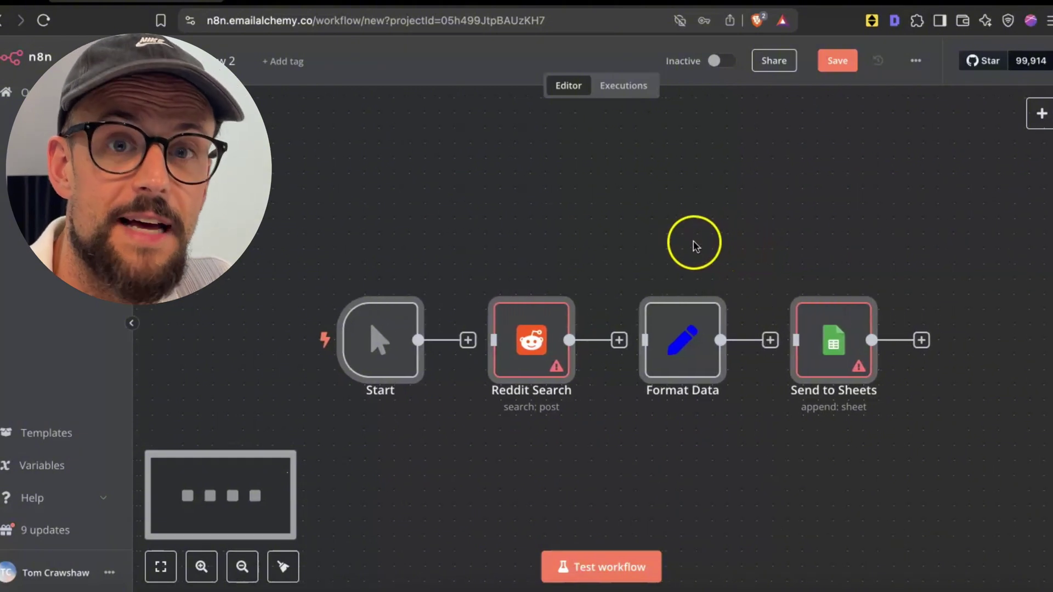
Step: Inspect the Reddit Search and Format Data node settings, then select Send to Sheets
{"action": "double_click", "coordinate": [525, 328]}
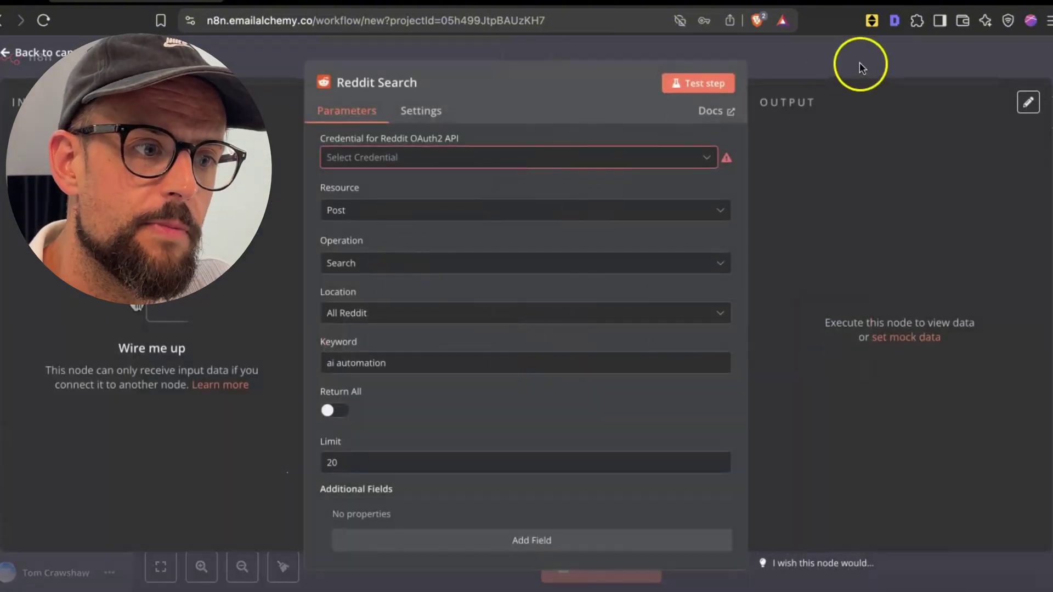
{"action": "left_click", "coordinate": [859, 65]}
{"action": "double_click", "coordinate": [695, 349]}
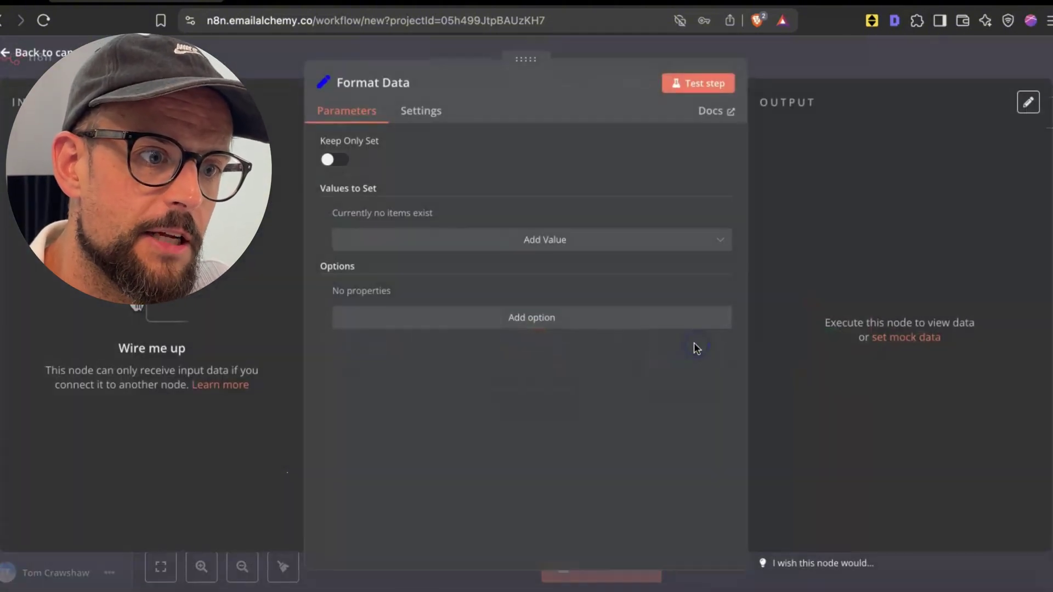
{"action": "key", "text": "Escape"}
{"action": "left_click", "coordinate": [842, 334]}
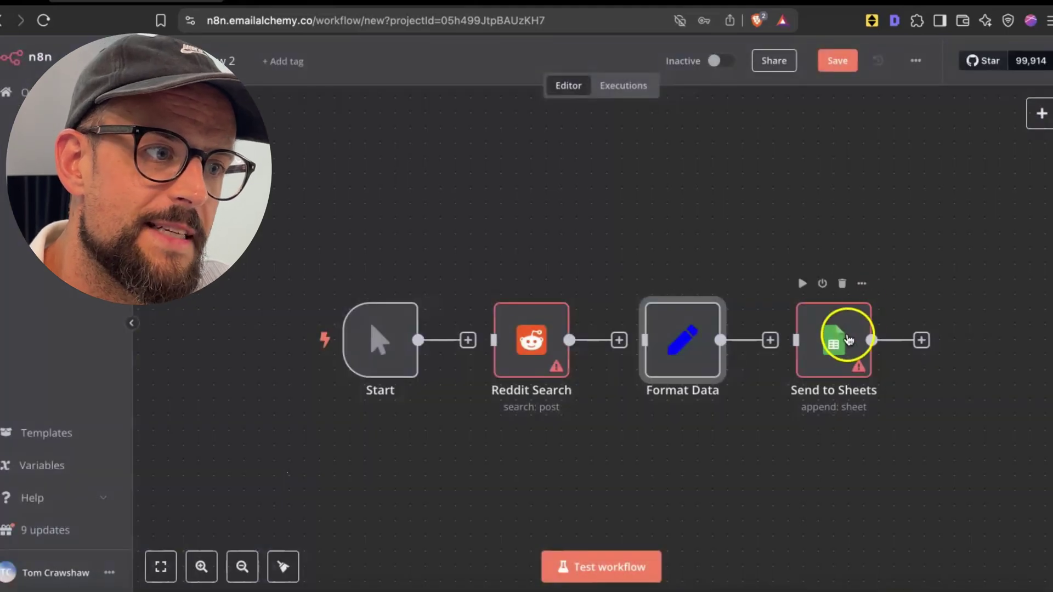
{"action": "scroll", "coordinate": [770, 231], "scroll_direction": "right", "scroll_amount": 3}
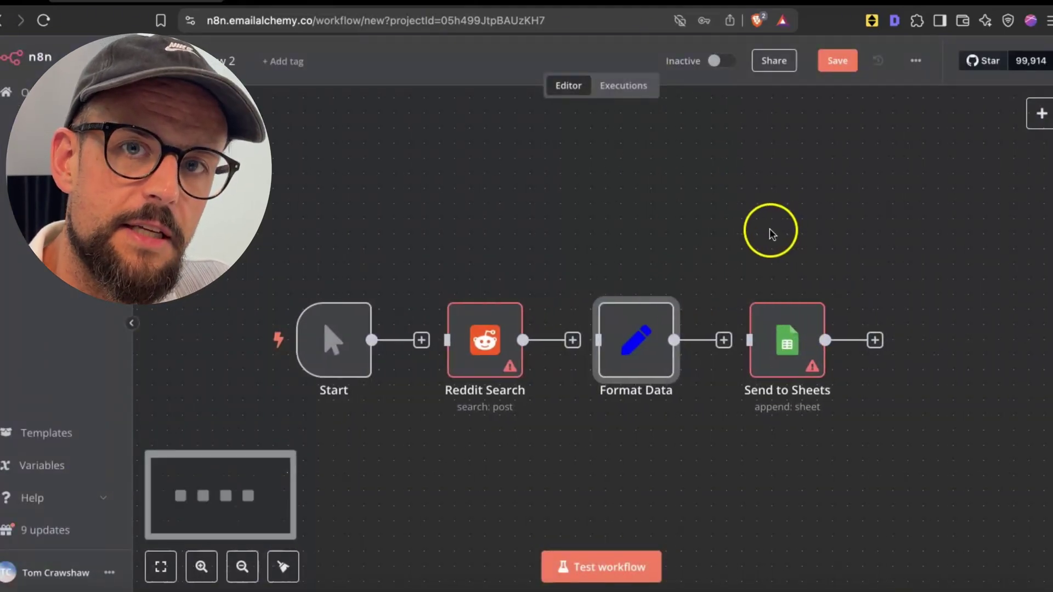
{"action": "mouse_move", "coordinate": [776, 307]}
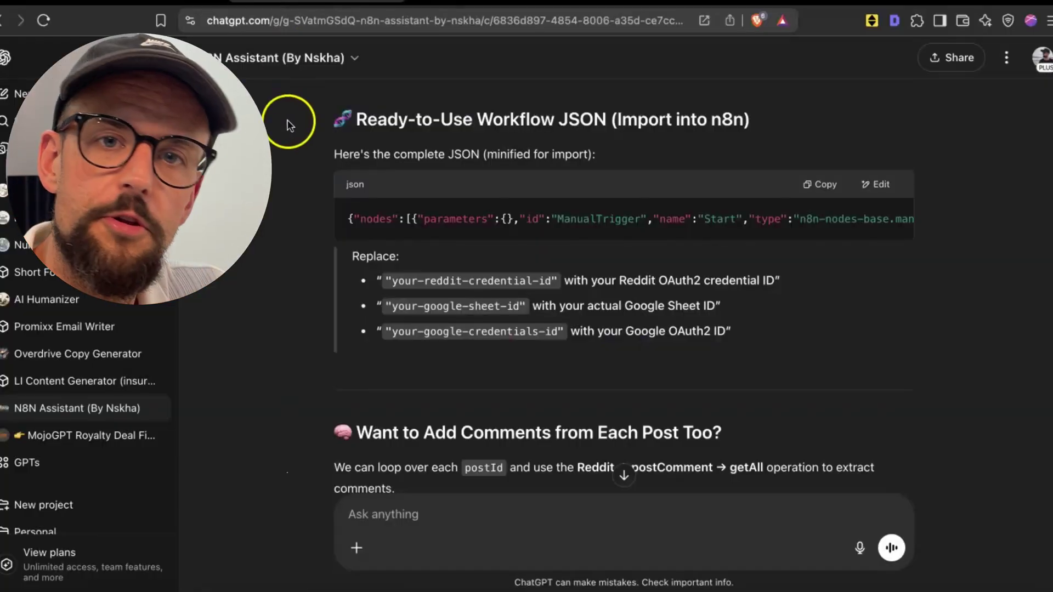
Step: Scroll to the reply's end, where it offers to add per-post comment extraction
{"action": "scroll", "coordinate": [291, 143], "scroll_direction": "down", "scroll_amount": 4}
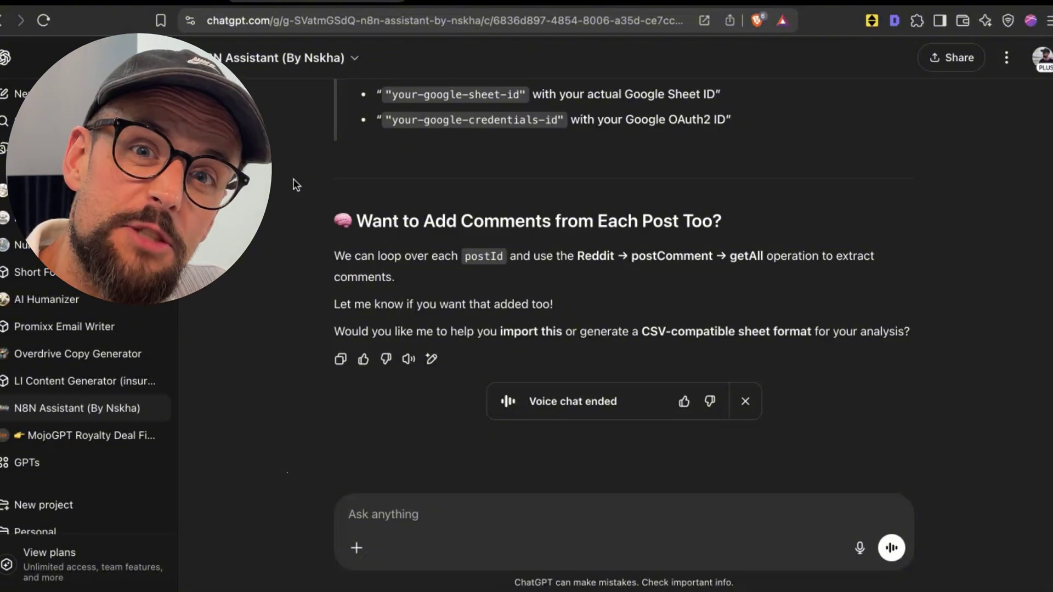
Step: Attach the Local_Biz_Scraper workflow JSON and send a request to review its problems
{"action": "left_click", "coordinate": [302, 222]}
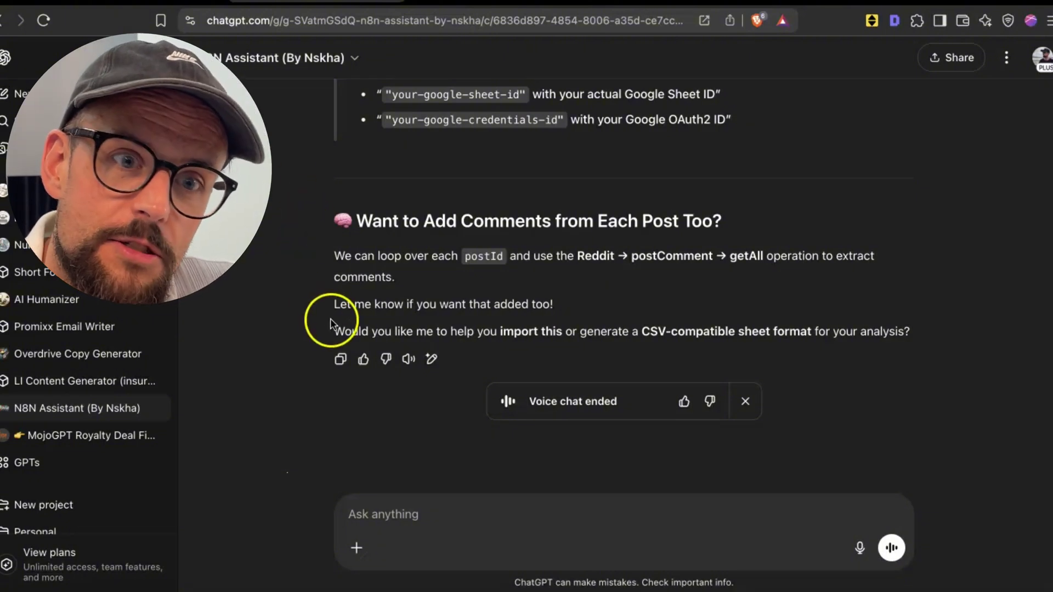
{"action": "left_click", "coordinate": [354, 546]}
{"action": "left_click", "coordinate": [353, 510]}
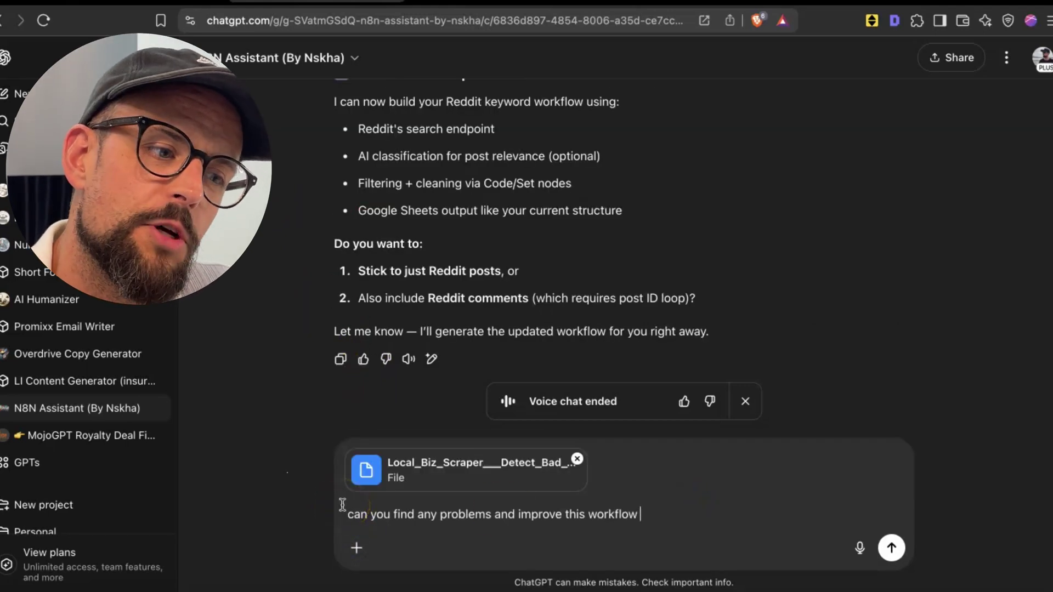
{"action": "key", "text": "Return"}
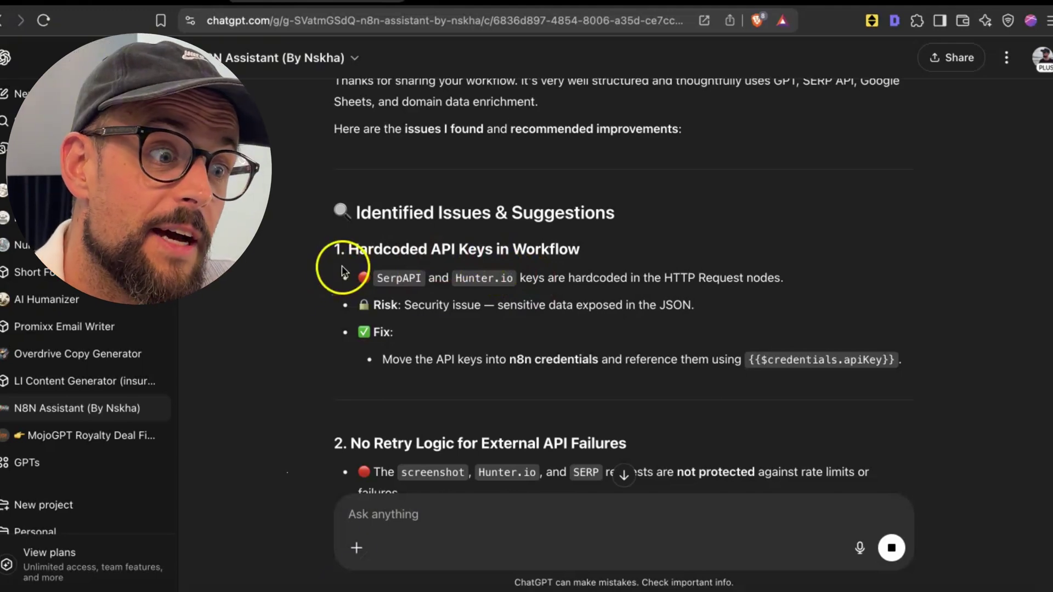
Step: Read through the nine issues and fixes down to the Summary of Fixes table
{"action": "scroll", "coordinate": [345, 296], "scroll_direction": "down", "scroll_amount": 1}
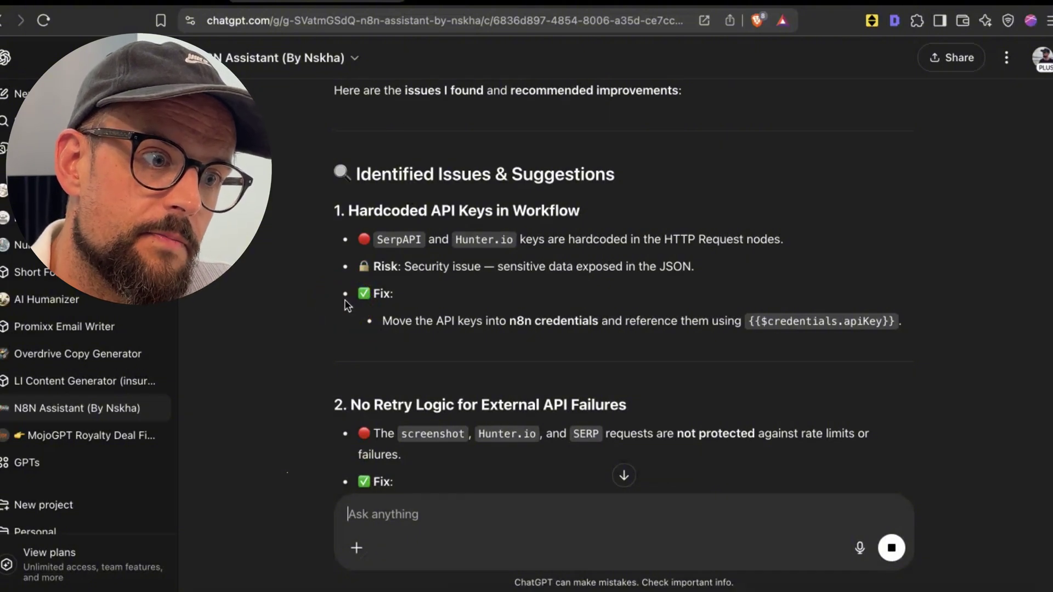
{"action": "scroll", "coordinate": [345, 312], "scroll_direction": "down", "scroll_amount": 3}
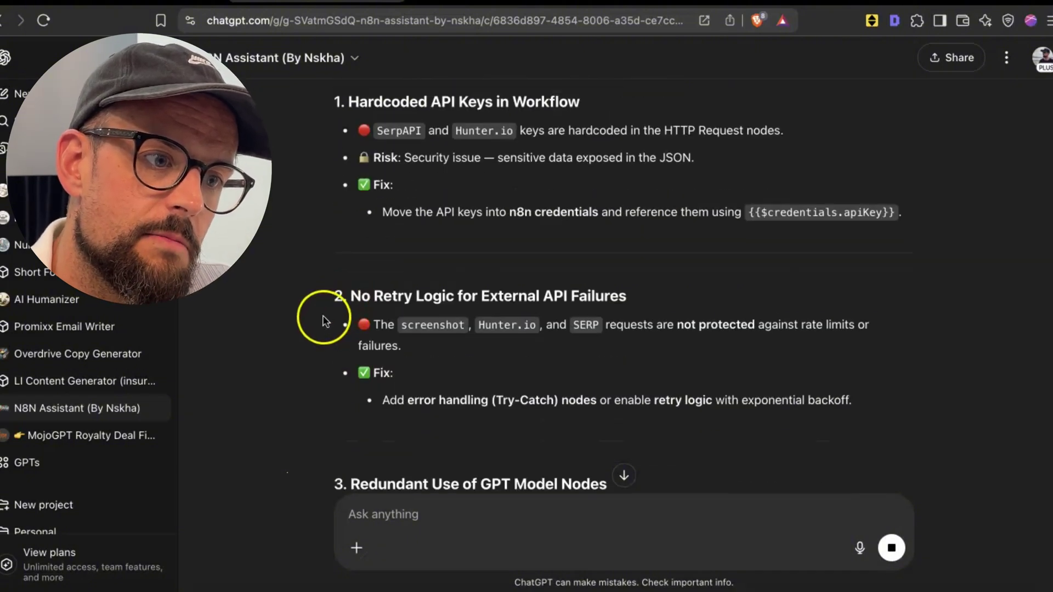
{"action": "scroll", "coordinate": [335, 309], "scroll_direction": "down", "scroll_amount": 2}
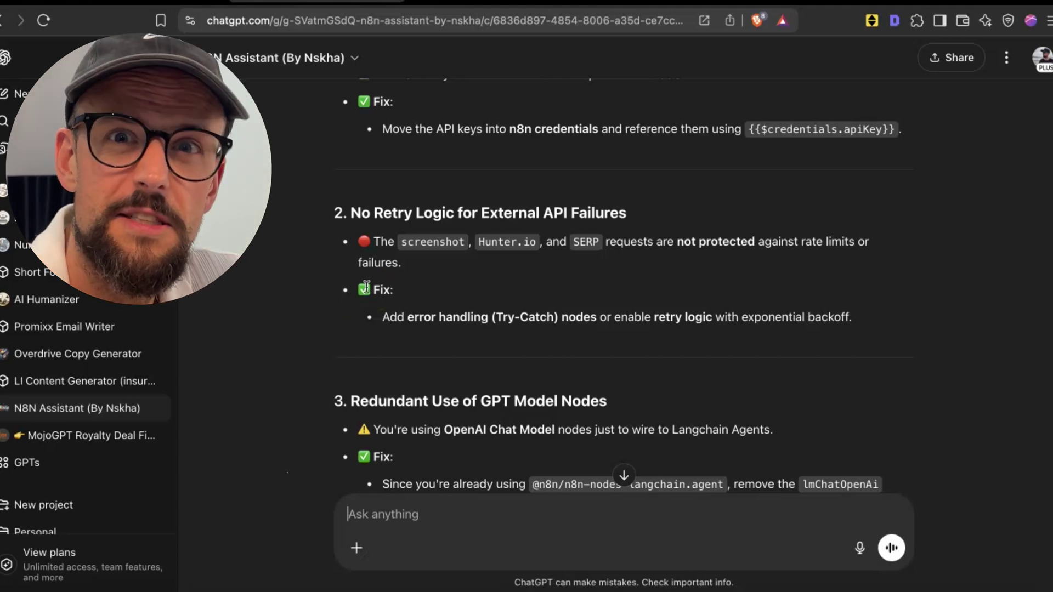
{"action": "left_click", "coordinate": [351, 301]}
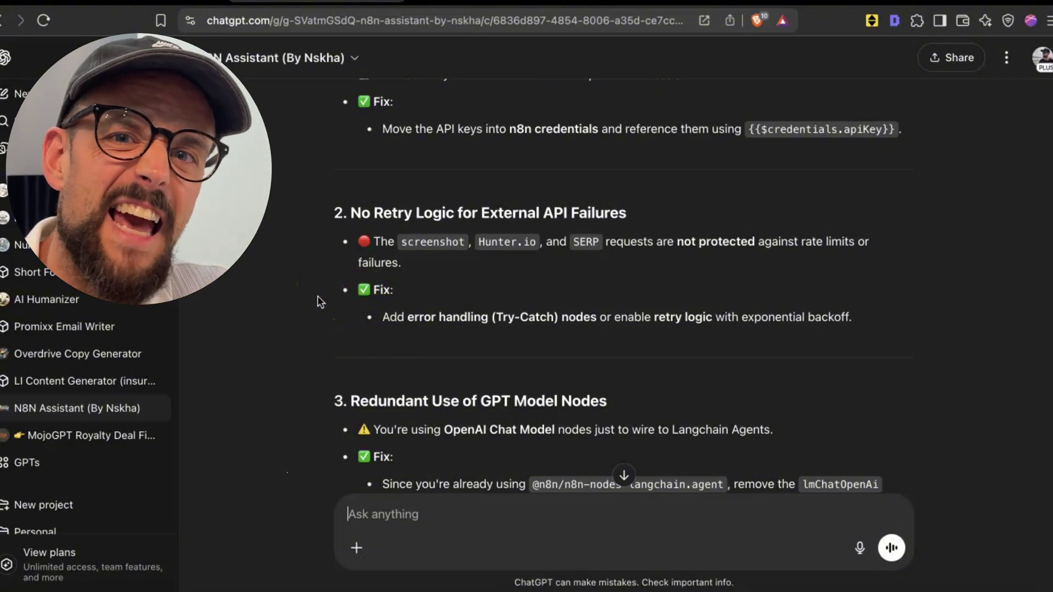
{"action": "scroll", "coordinate": [317, 305], "scroll_direction": "down", "scroll_amount": 3}
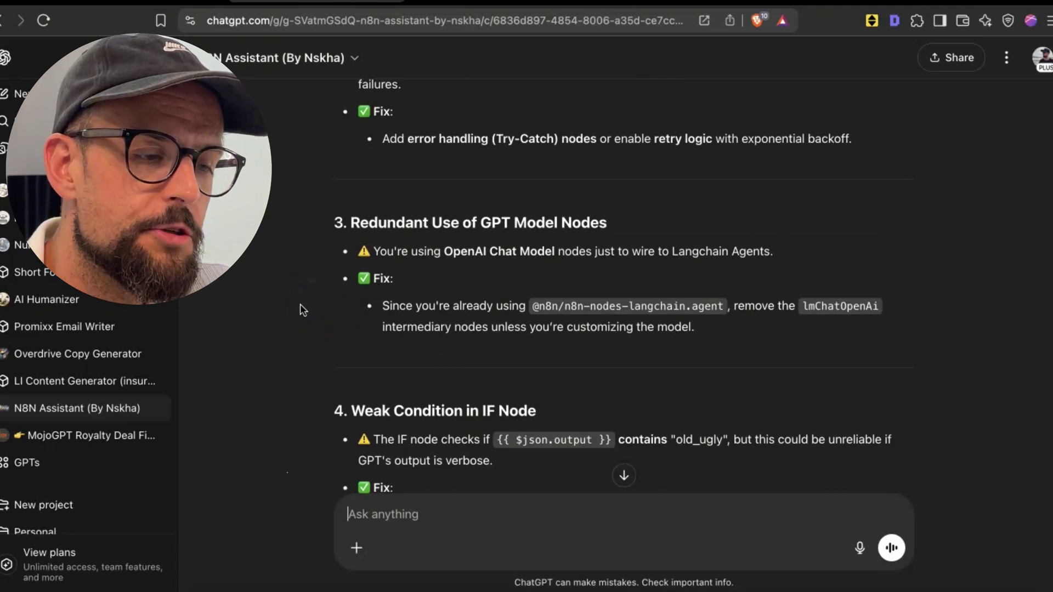
{"action": "scroll", "coordinate": [300, 307], "scroll_direction": "down", "scroll_amount": 2}
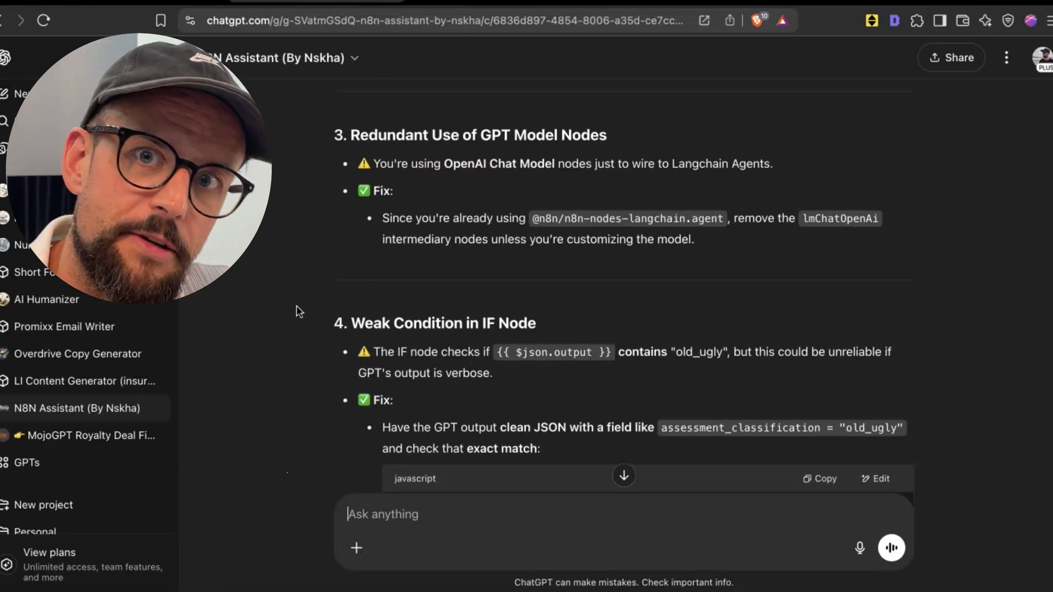
{"action": "scroll", "coordinate": [298, 306], "scroll_direction": "down", "scroll_amount": 3}
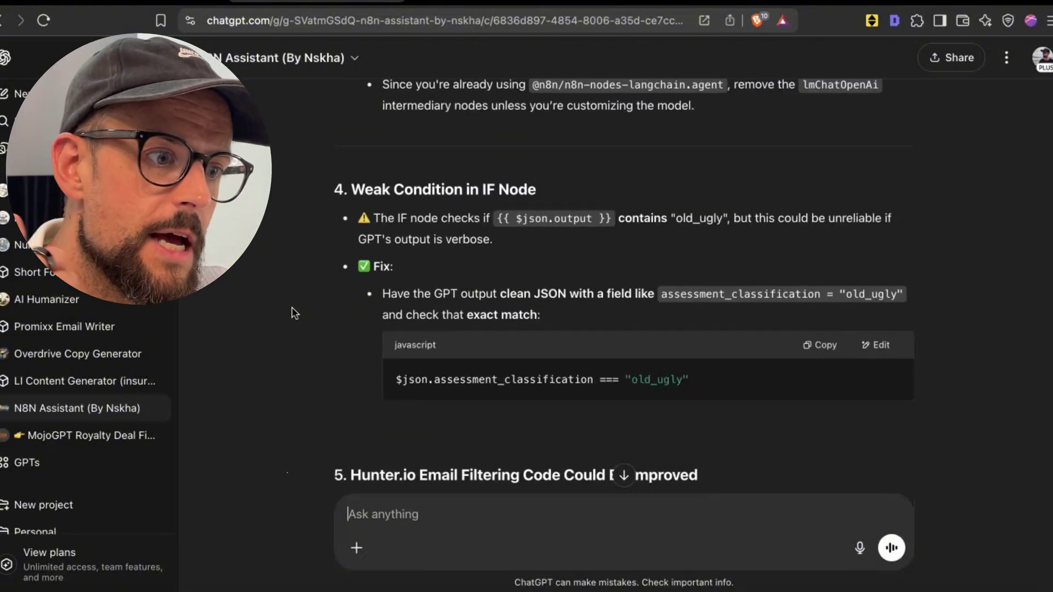
{"action": "scroll", "coordinate": [298, 322], "scroll_direction": "down", "scroll_amount": 5}
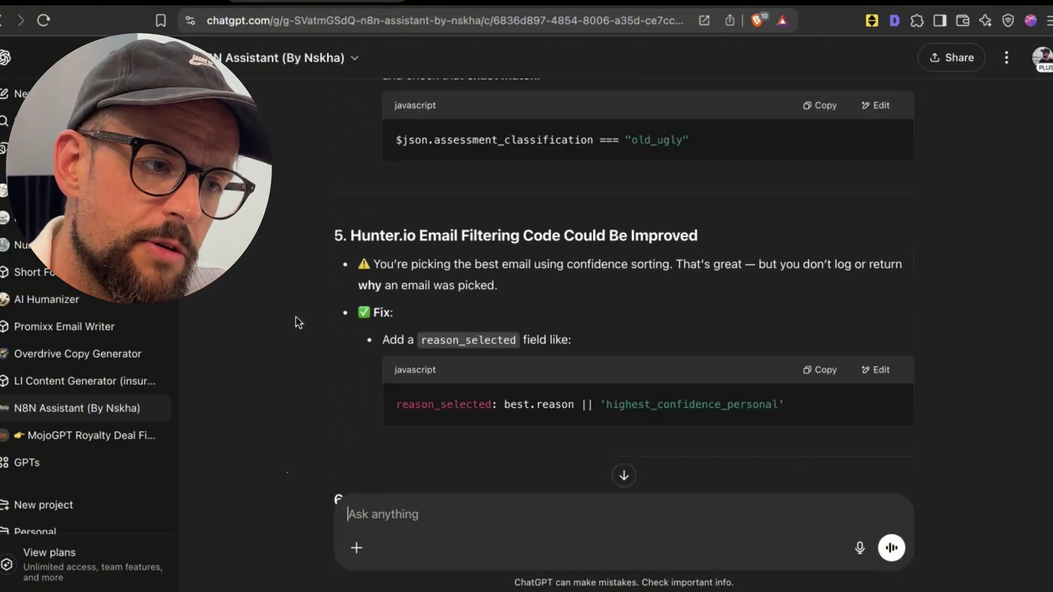
{"action": "scroll", "coordinate": [298, 323], "scroll_direction": "down", "scroll_amount": 8}
{"action": "scroll", "coordinate": [303, 323], "scroll_direction": "up", "scroll_amount": 1}
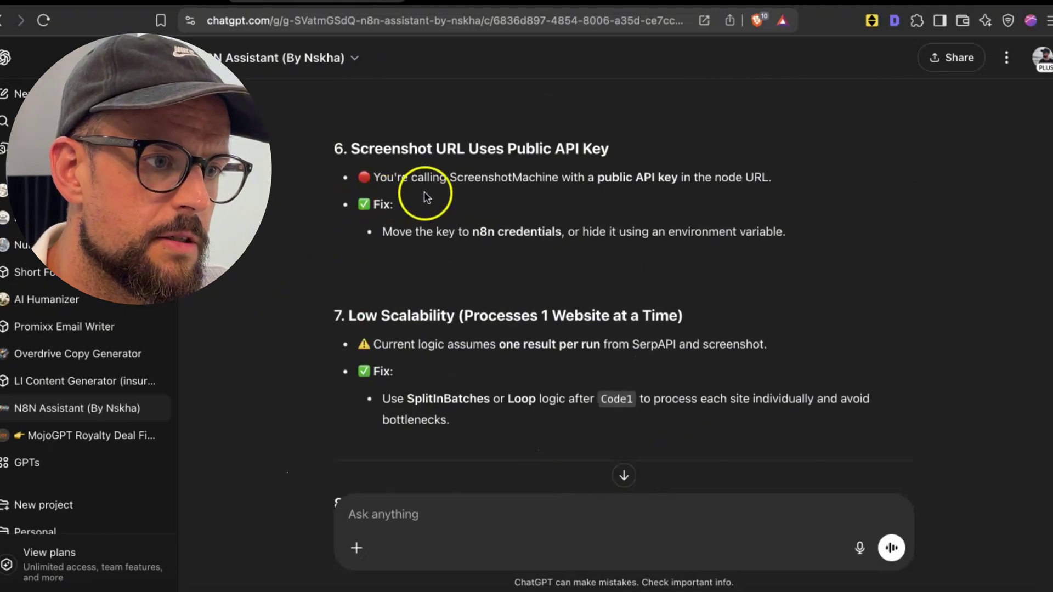
{"action": "scroll", "coordinate": [262, 280], "scroll_direction": "down", "scroll_amount": 2}
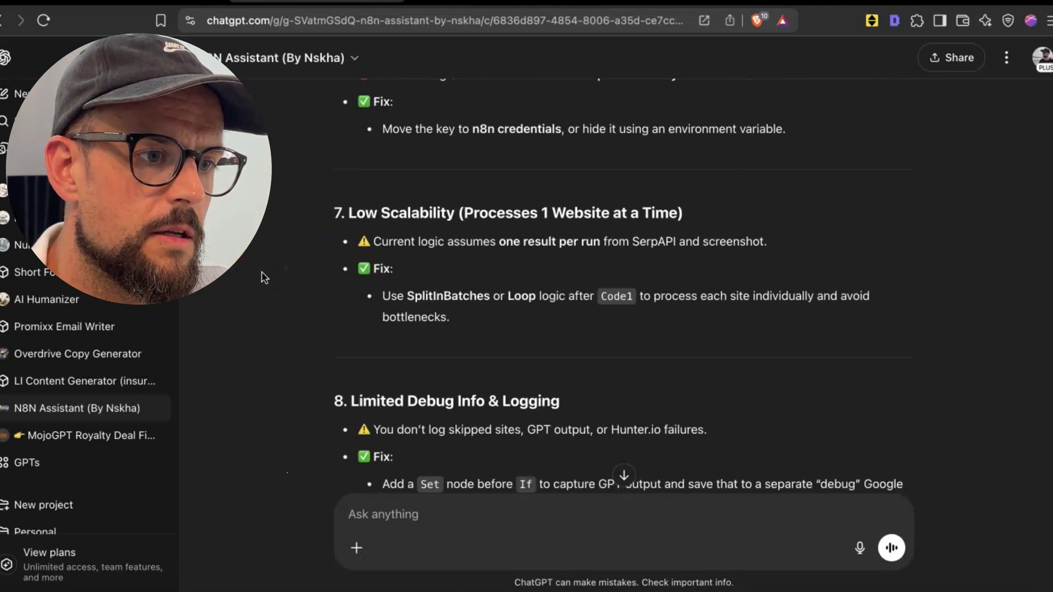
{"action": "scroll", "coordinate": [259, 273], "scroll_direction": "down", "scroll_amount": 4}
{"action": "scroll", "coordinate": [262, 273], "scroll_direction": "down", "scroll_amount": 1}
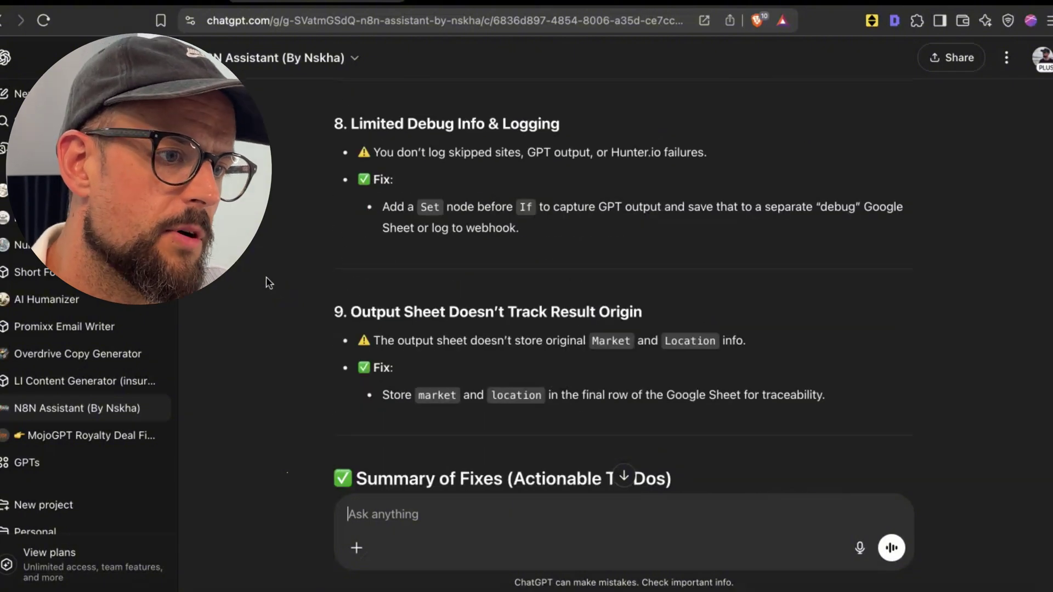
{"action": "scroll", "coordinate": [265, 277], "scroll_direction": "down", "scroll_amount": 4}
{"action": "scroll", "coordinate": [268, 282], "scroll_direction": "down", "scroll_amount": 3}
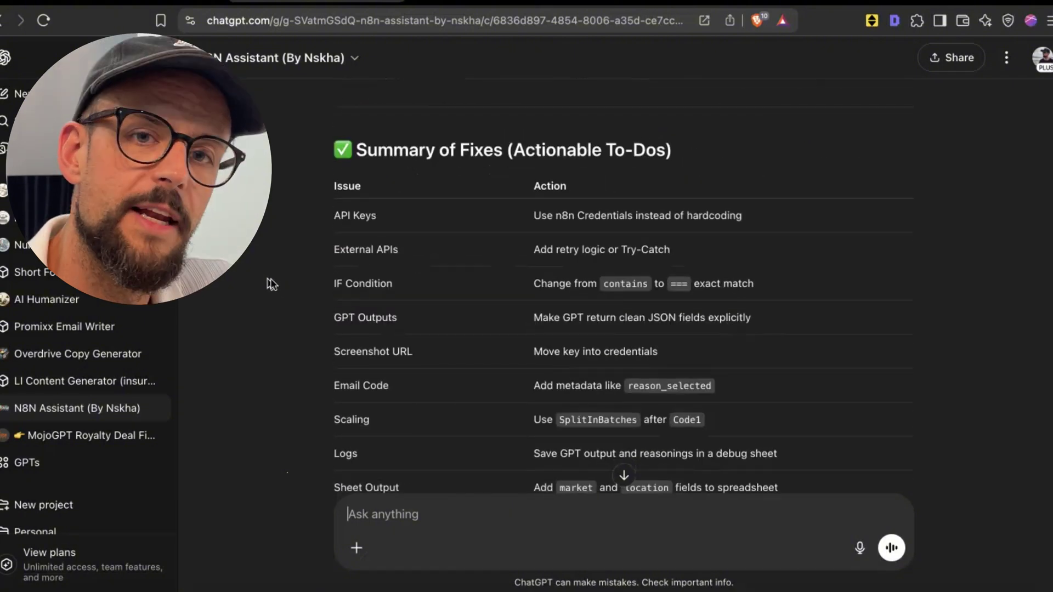
{"action": "left_click", "coordinate": [269, 283]}
{"action": "scroll", "coordinate": [270, 283], "scroll_direction": "down", "scroll_amount": 3}
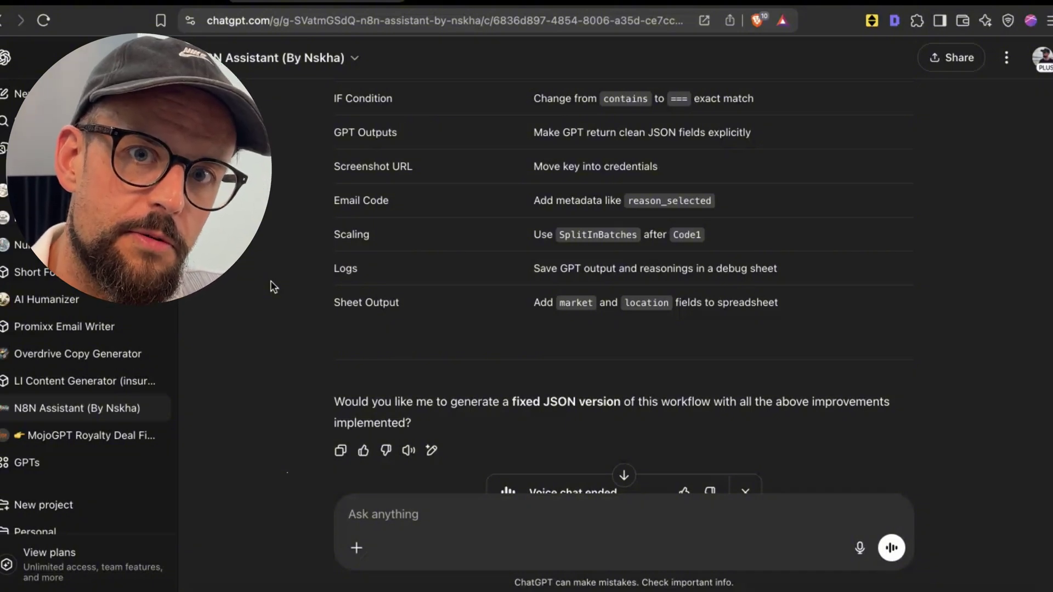
{"action": "left_click", "coordinate": [270, 283]}
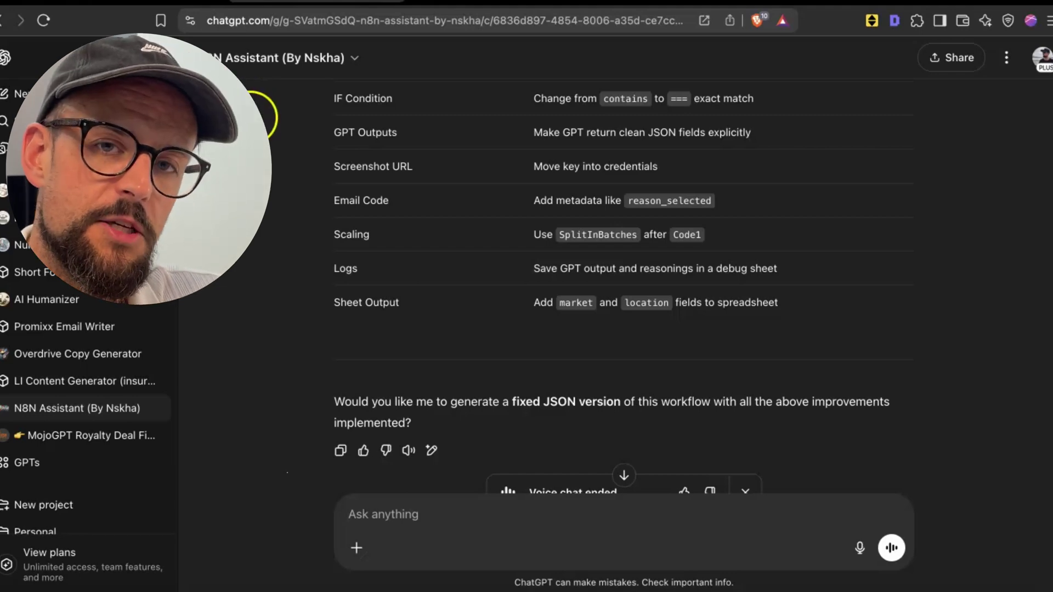
{"action": "scroll", "coordinate": [280, 164], "scroll_direction": "up", "scroll_amount": 2}
{"action": "scroll", "coordinate": [281, 164], "scroll_direction": "up", "scroll_amount": 2}
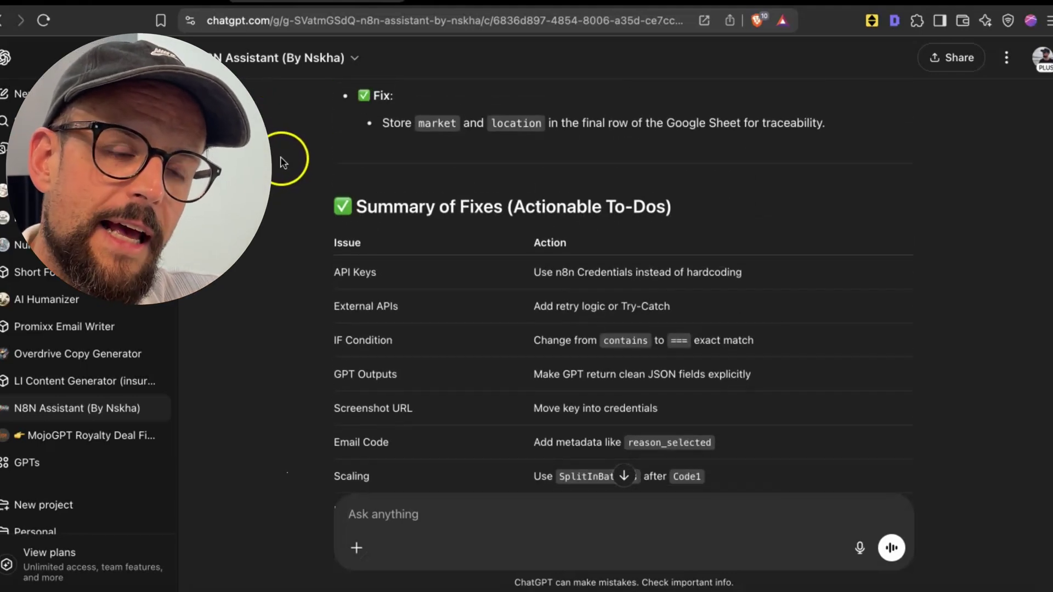
{"action": "scroll", "coordinate": [338, 255], "scroll_direction": "up", "scroll_amount": 2}
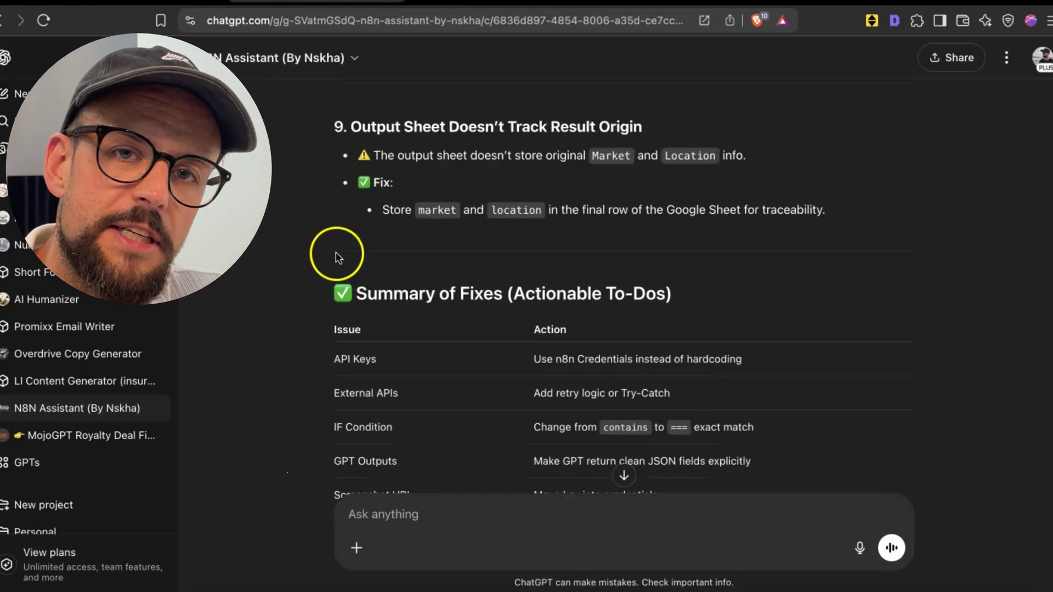
{"action": "left_click", "coordinate": [295, 301]}
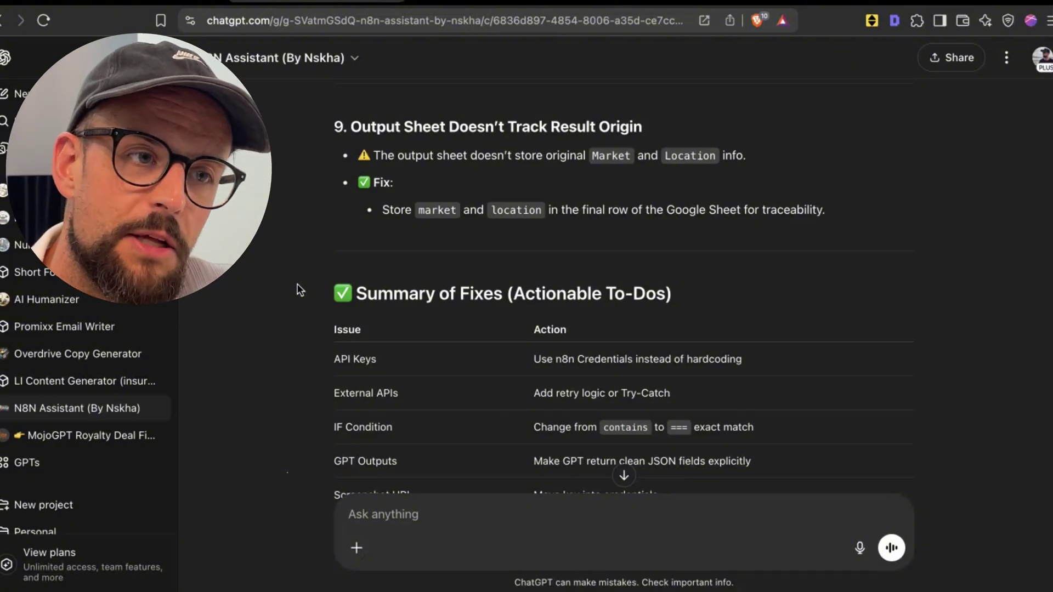
{"action": "left_click", "coordinate": [437, 282]}
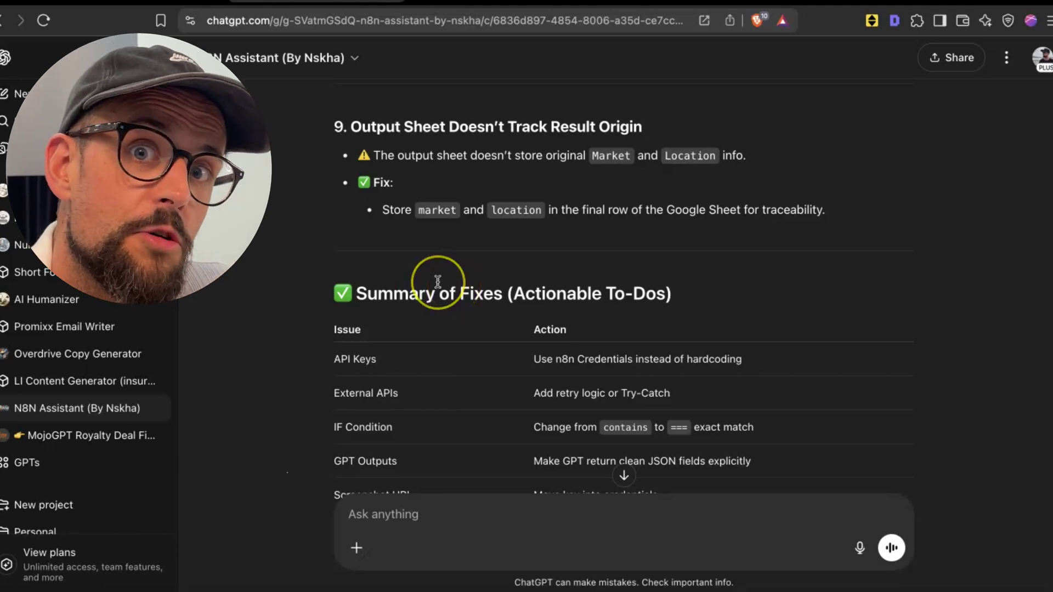